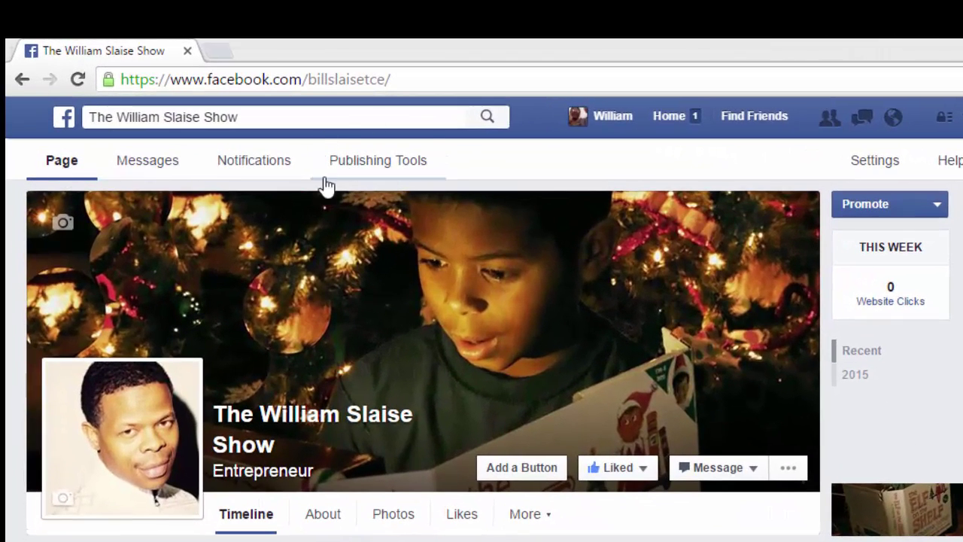
Go to the page's Publishing Tools and show the Live Videos section under Videos.
{"action": "left_click", "coordinate": [400, 169]}
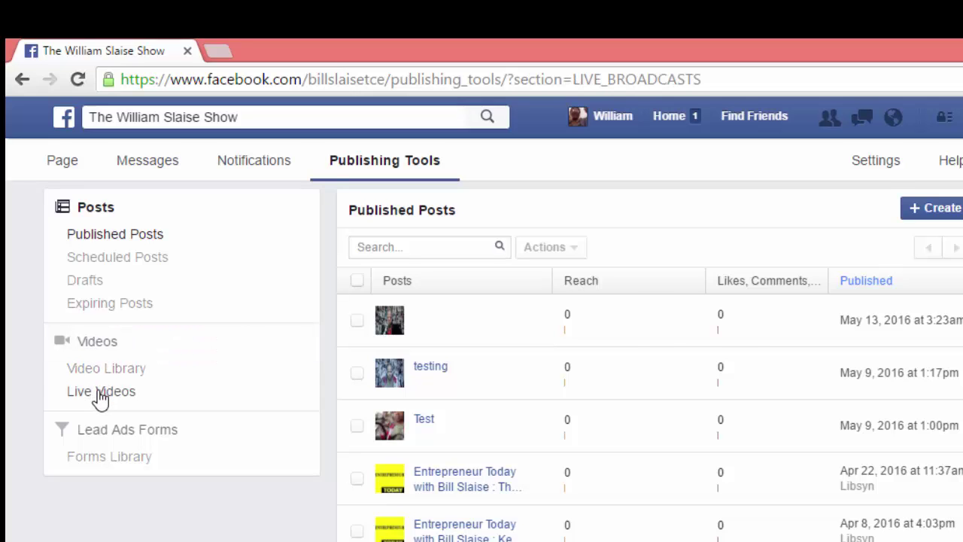
{"action": "left_click", "coordinate": [100, 397]}
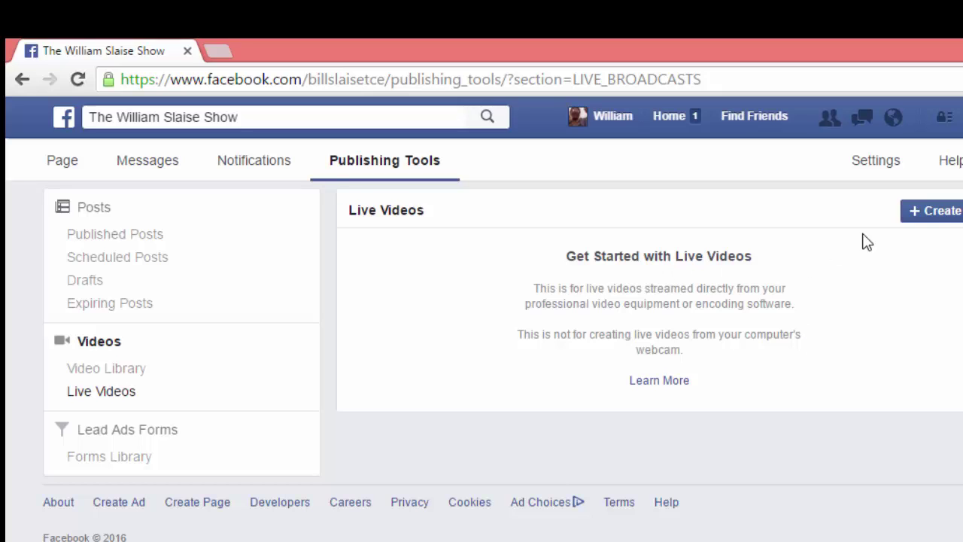
Create a new live video and copy its generated server URL.
{"action": "left_click", "coordinate": [935, 214]}
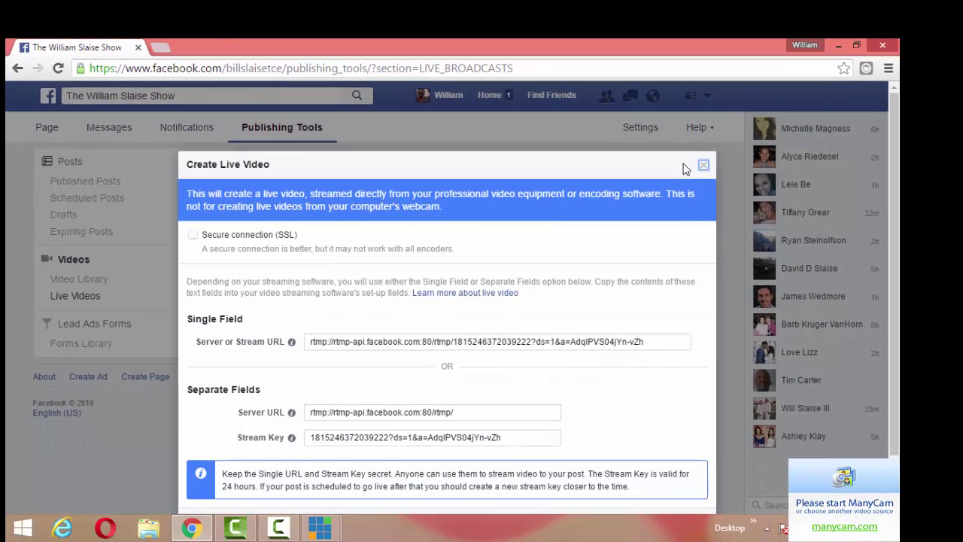
{"action": "scroll", "coordinate": [669, 337], "scroll_direction": "down", "scroll_amount": 2}
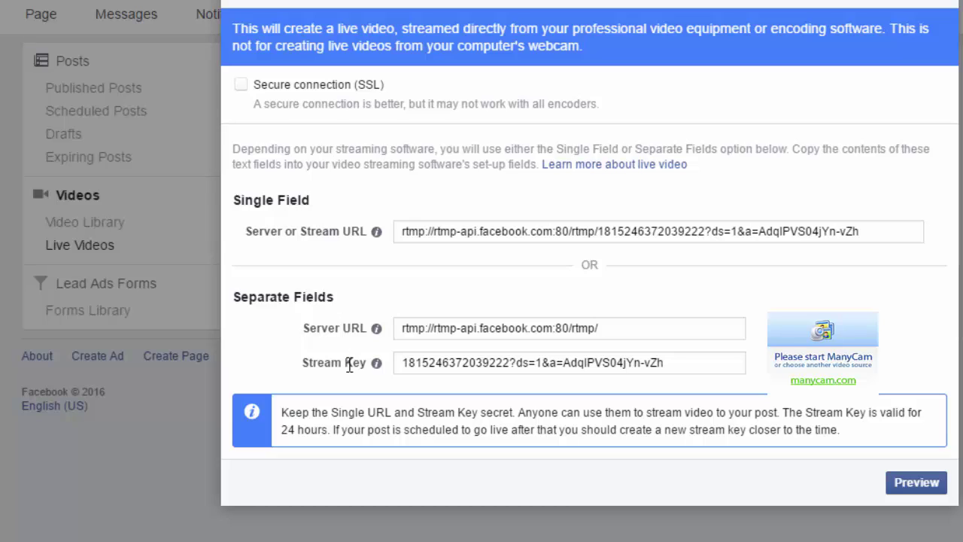
{"action": "left_click", "coordinate": [467, 331]}
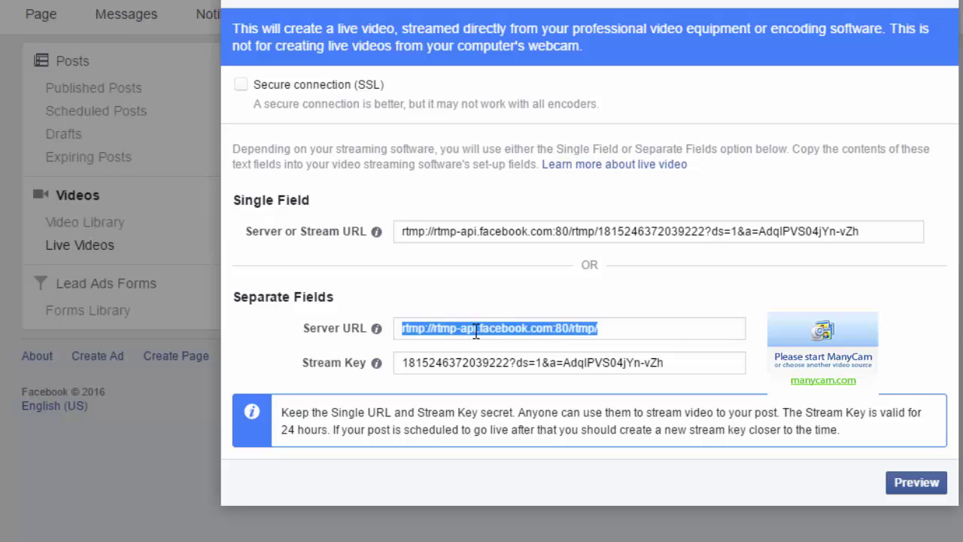
{"action": "right_click", "coordinate": [476, 332]}
{"action": "left_click", "coordinate": [526, 106]}
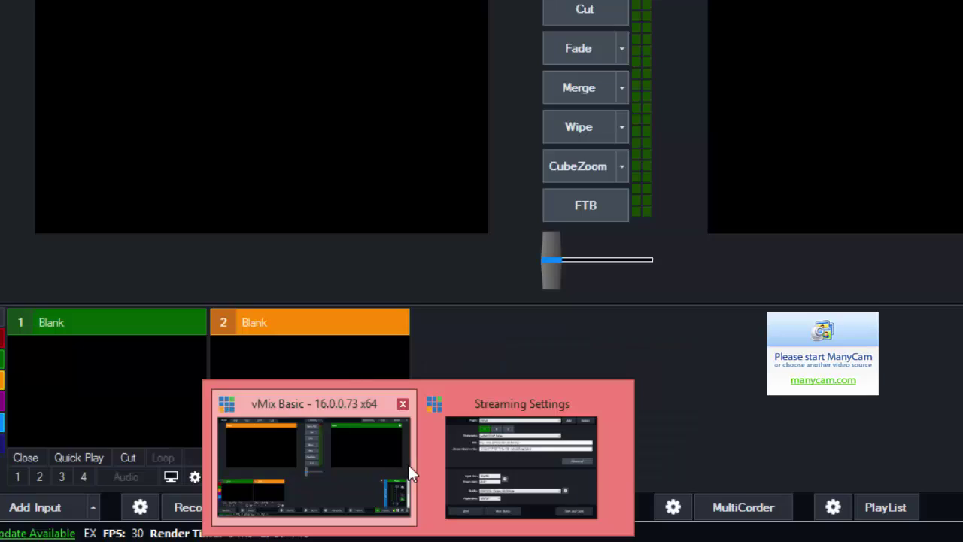
In vMix streaming settings, replace the URL with rtmp://rtmp-api.facebook.com:80/rtmp/.
{"action": "left_click", "coordinate": [407, 464]}
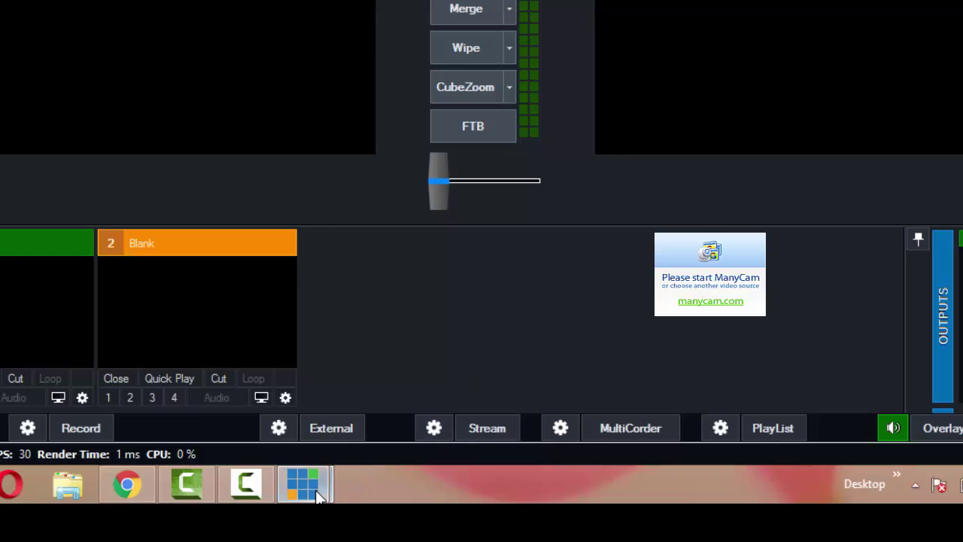
{"action": "mouse_move", "coordinate": [317, 492]}
{"action": "left_click", "coordinate": [394, 420]}
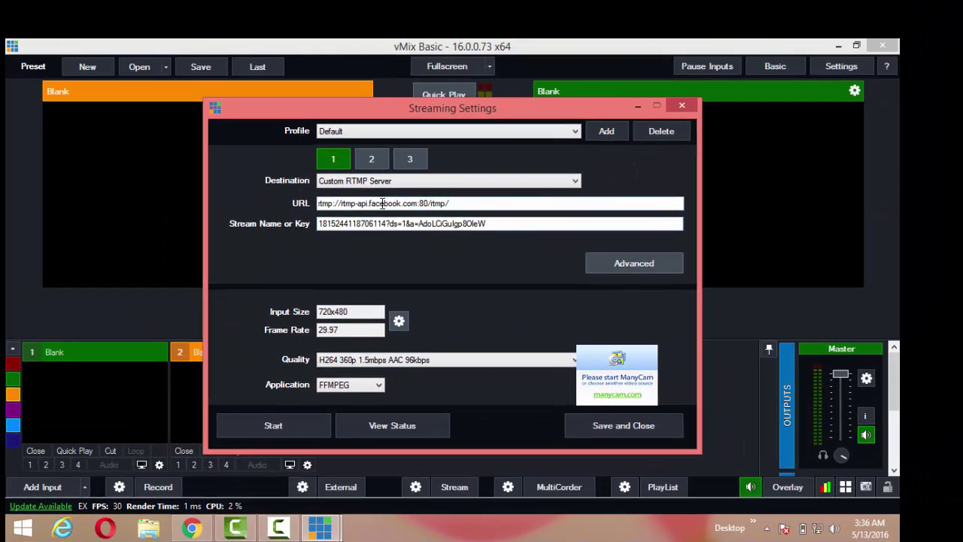
{"action": "double_click", "coordinate": [383, 203]}
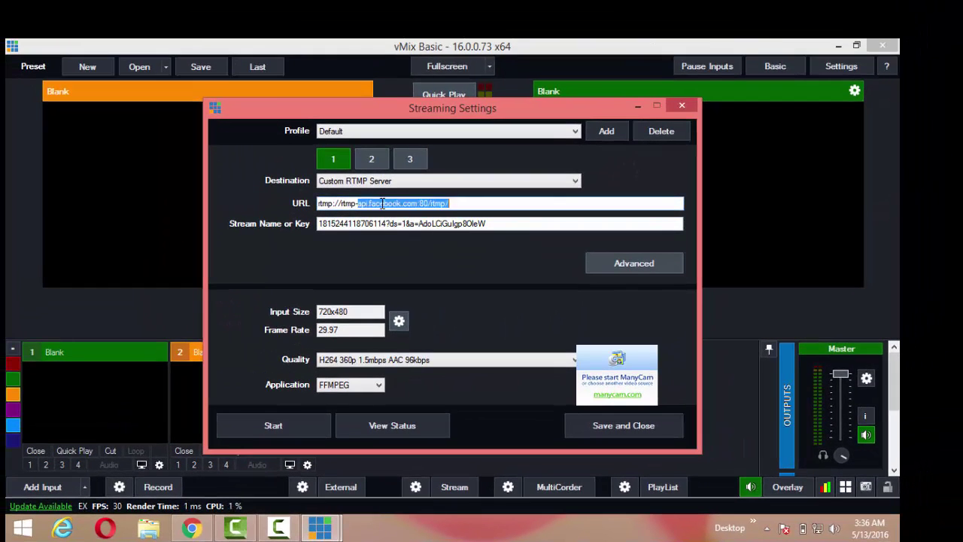
{"action": "left_click", "coordinate": [470, 203]}
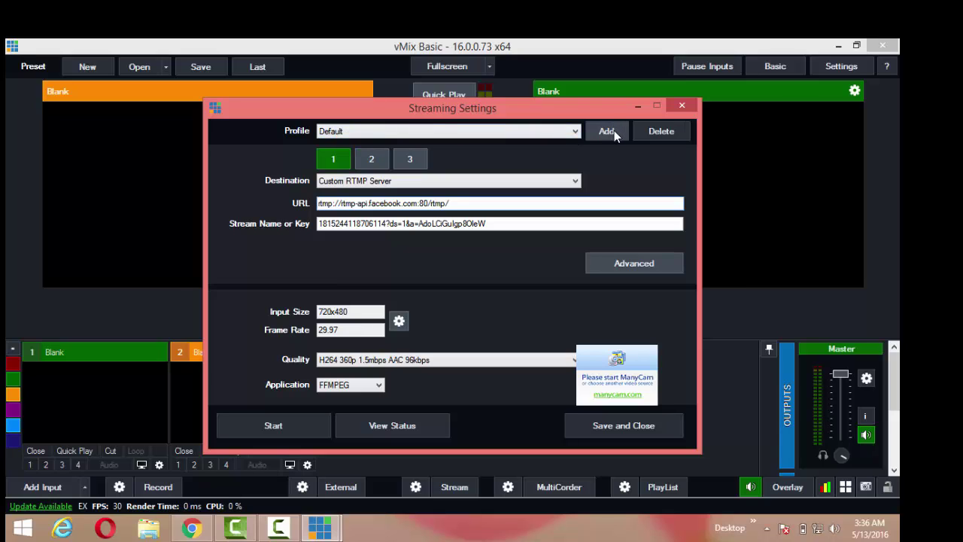
{"action": "double_click", "coordinate": [444, 203]}
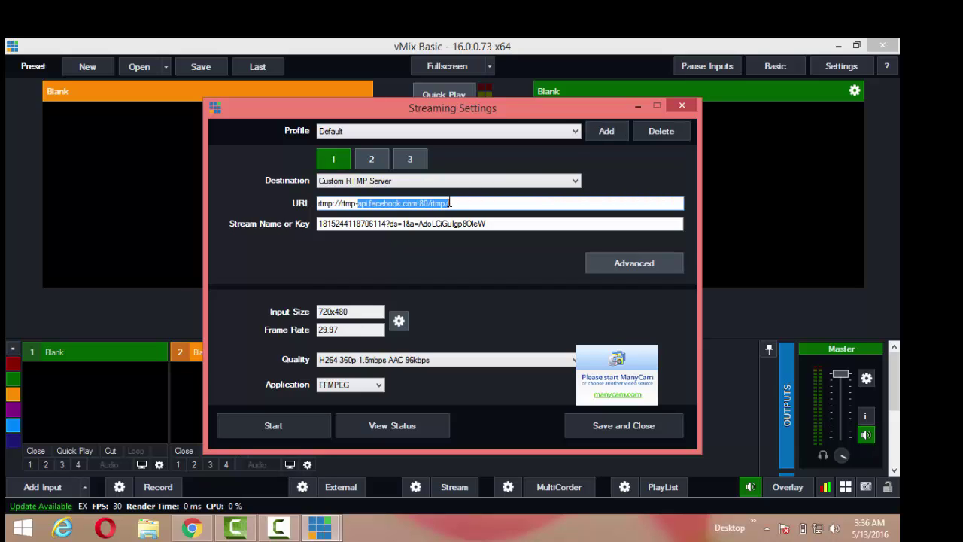
{"action": "left_click_drag", "start_coordinate": [449, 203], "coordinate": [301, 191]}
{"action": "right_click", "coordinate": [324, 203]}
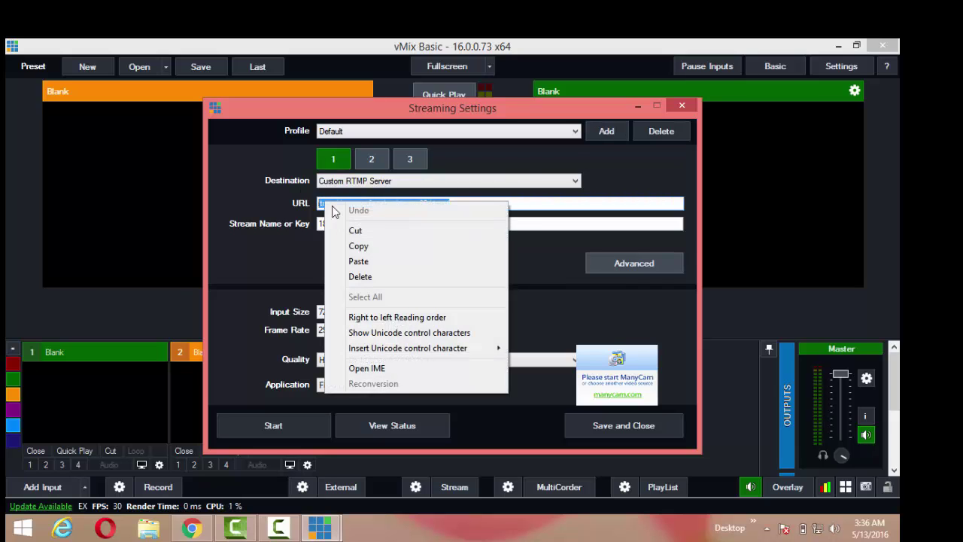
{"action": "left_click", "coordinate": [348, 259]}
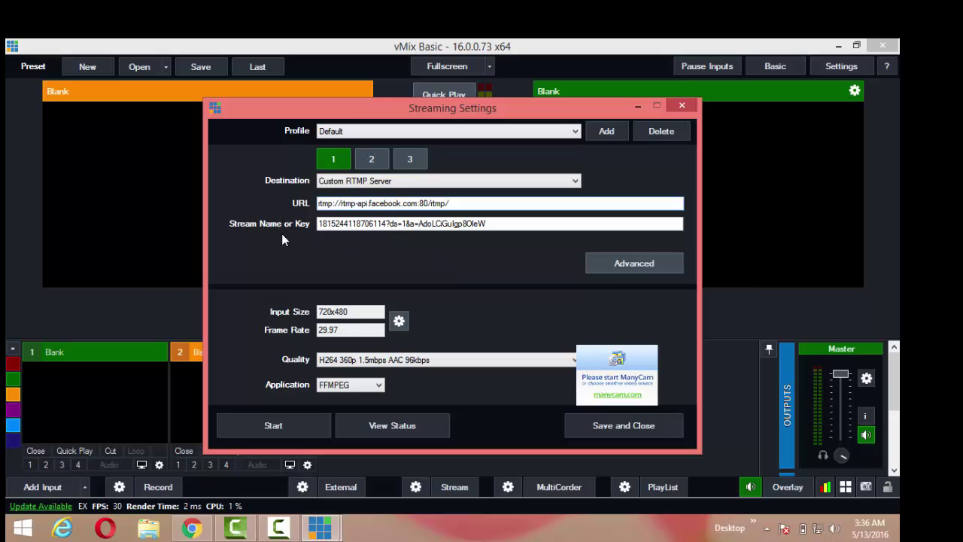
Copy the new live video's stream key from Facebook's Create Live Video dialog.
{"action": "left_click", "coordinate": [192, 528]}
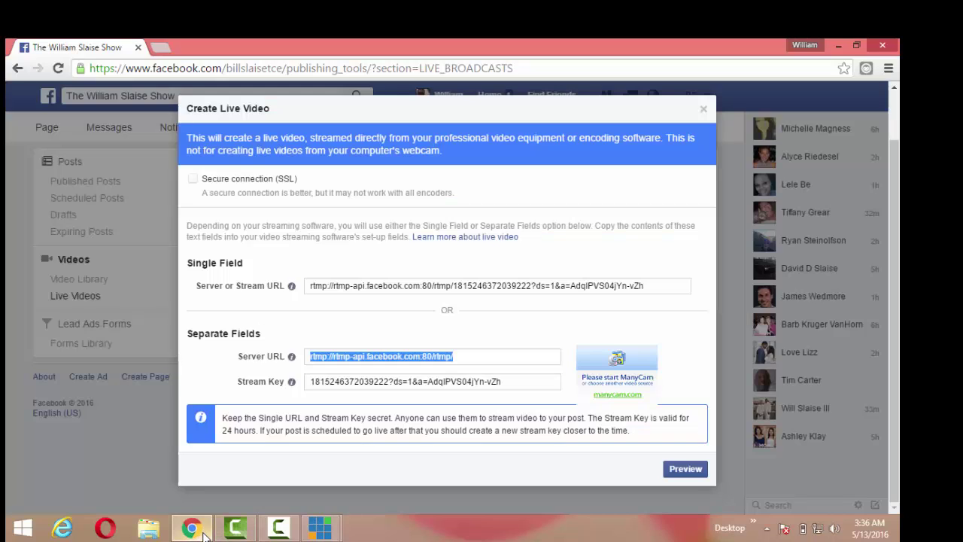
{"action": "left_click", "coordinate": [329, 383]}
{"action": "right_click", "coordinate": [333, 382]}
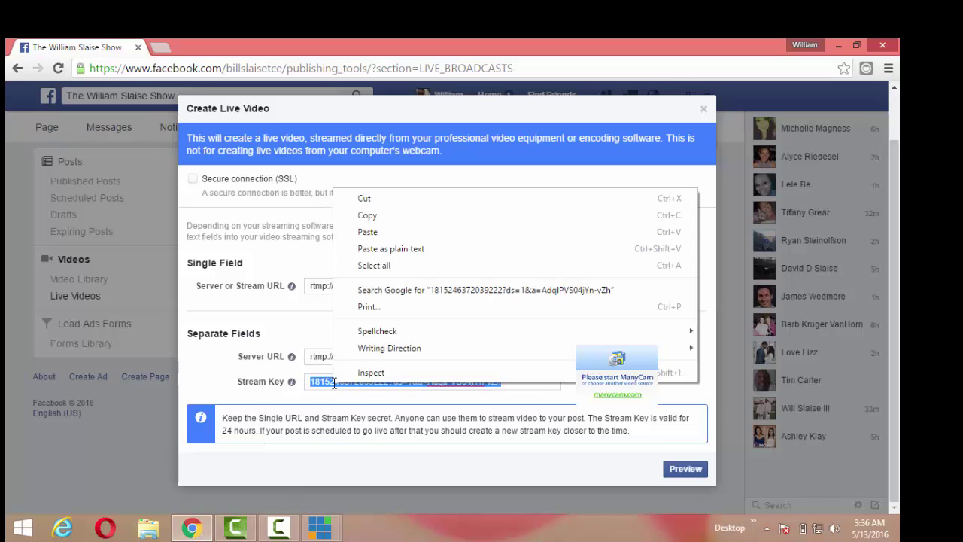
{"action": "left_click", "coordinate": [396, 217]}
Paste Facebook's stream key over vMix's old stream key and start streaming.
{"action": "mouse_move", "coordinate": [320, 528]}
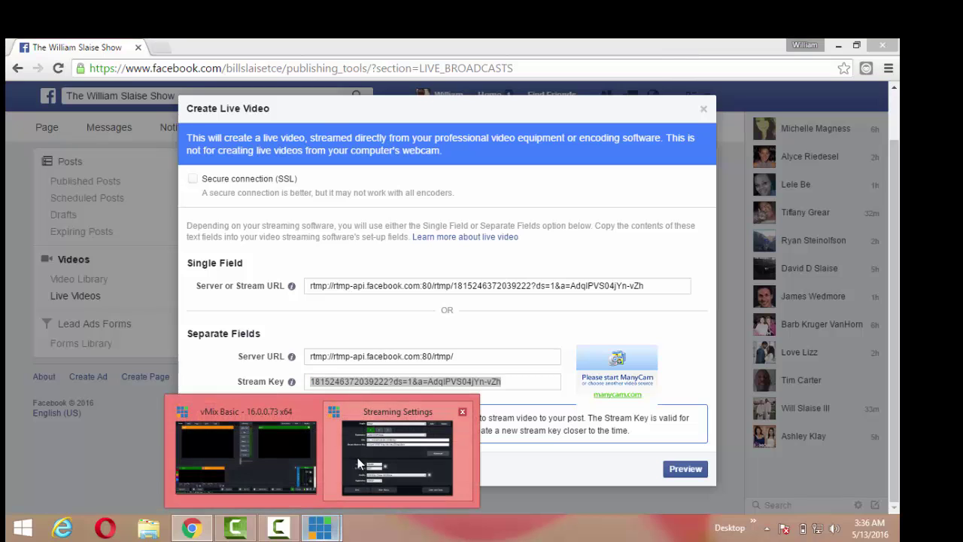
{"action": "left_click", "coordinate": [357, 457]}
{"action": "left_click", "coordinate": [383, 224]}
{"action": "left_click_drag", "start_coordinate": [503, 223], "coordinate": [317, 223]}
{"action": "right_click", "coordinate": [337, 220]}
{"action": "left_click", "coordinate": [381, 278]}
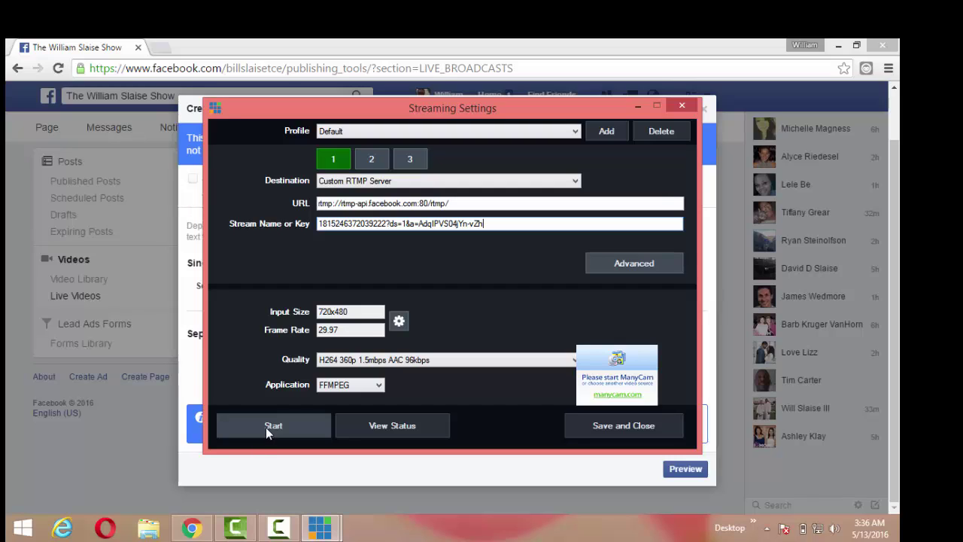
{"action": "left_click", "coordinate": [266, 426]}
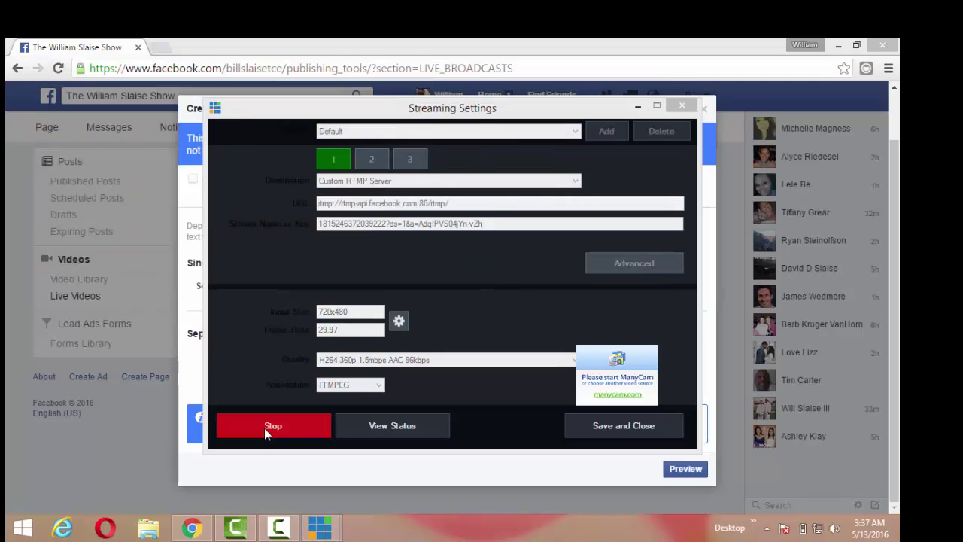
Back in Facebook's Create Live Video dialog, continue to the live preview of the vMix feed.
{"action": "left_click", "coordinate": [296, 466]}
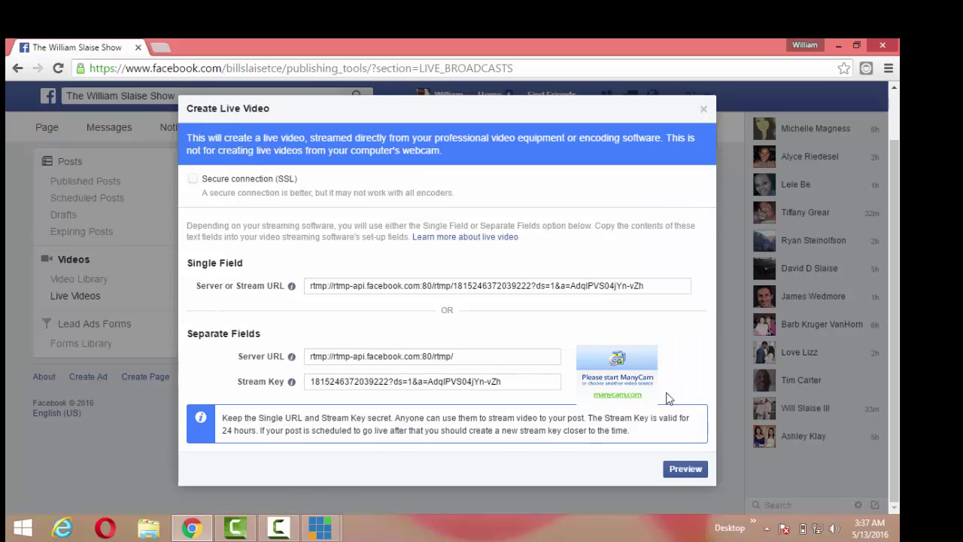
{"action": "left_click", "coordinate": [679, 471]}
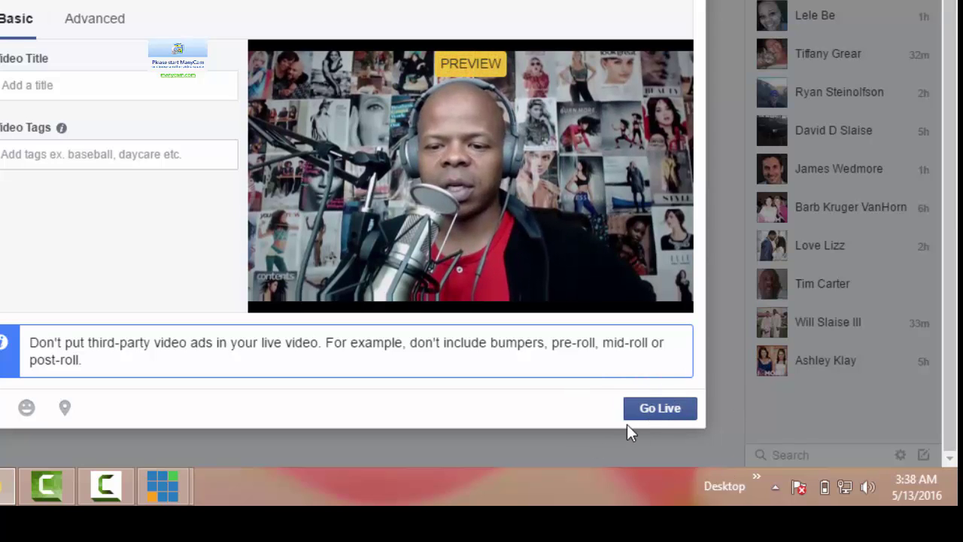
Go Live to start broadcasting the vMix feed on the page.
{"action": "left_click", "coordinate": [669, 414]}
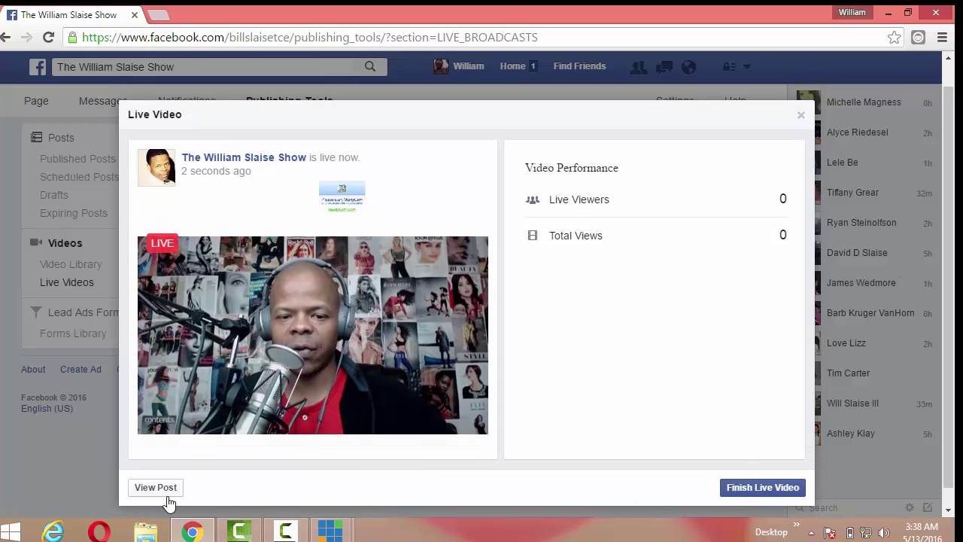
{"action": "left_click", "coordinate": [156, 488]}
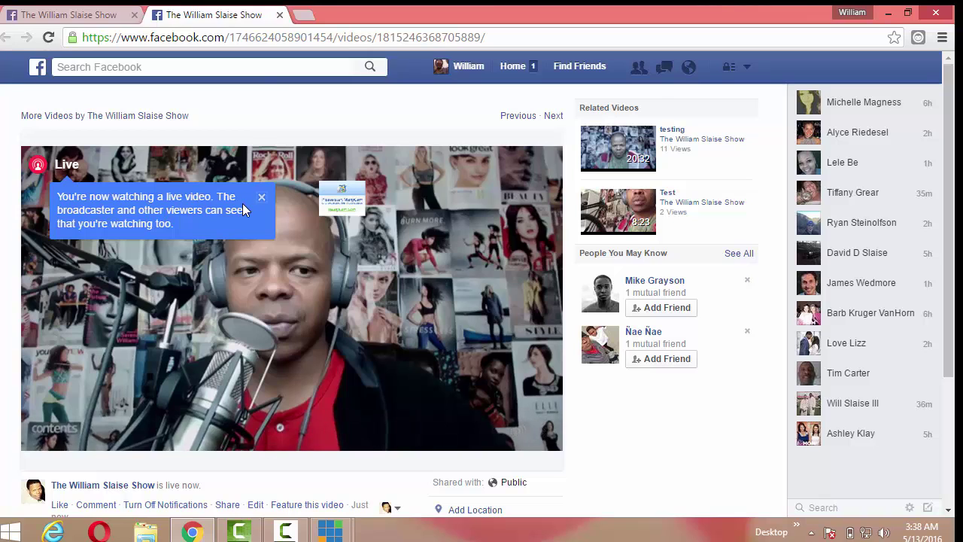
{"action": "key", "text": "ctrl+w"}
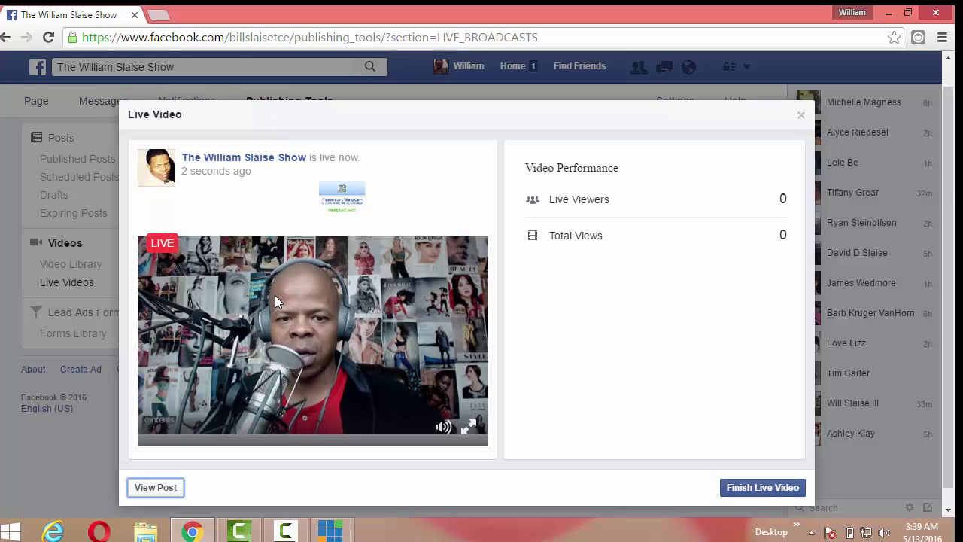
Reveal the live video's URL via Show video URL and copy it.
{"action": "right_click", "coordinate": [274, 295]}
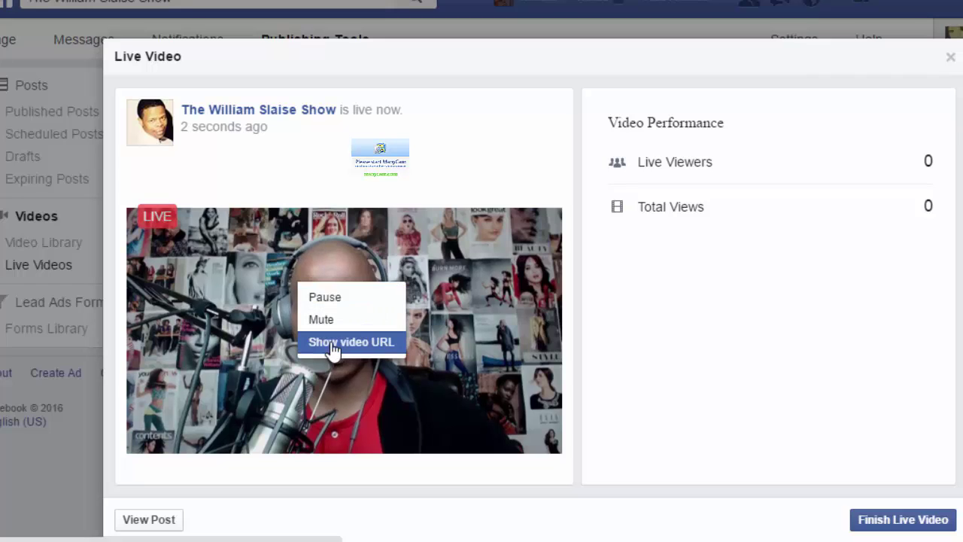
{"action": "left_click", "coordinate": [329, 347]}
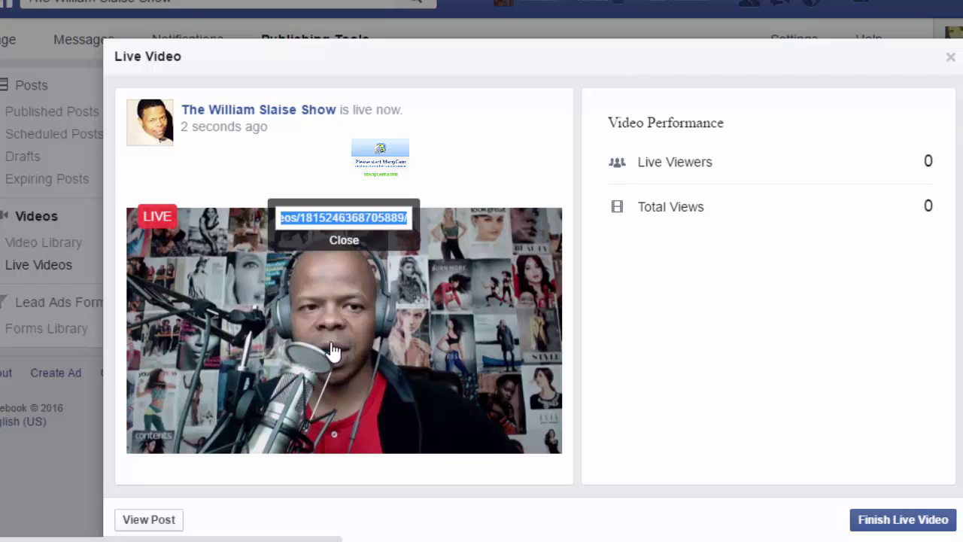
{"action": "right_click", "coordinate": [331, 219]}
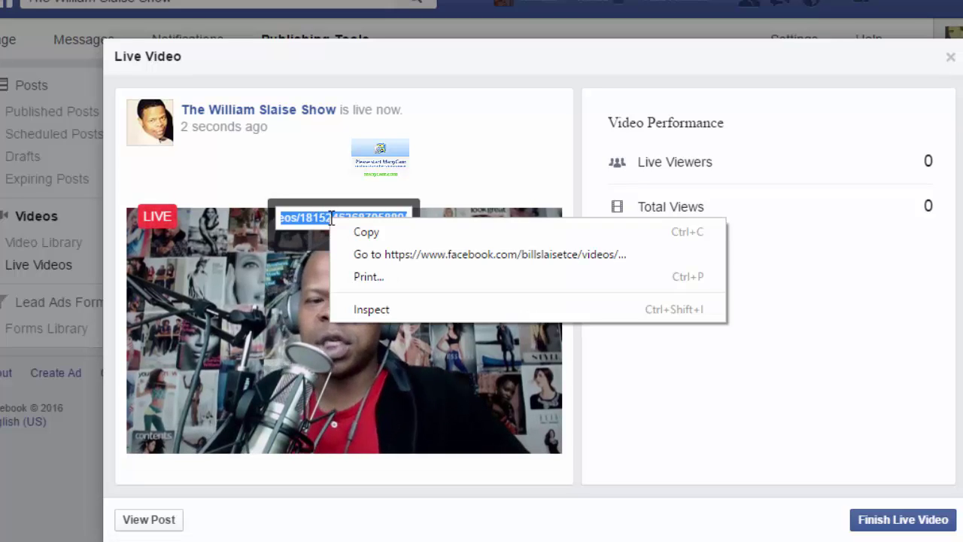
{"action": "left_click", "coordinate": [374, 235]}
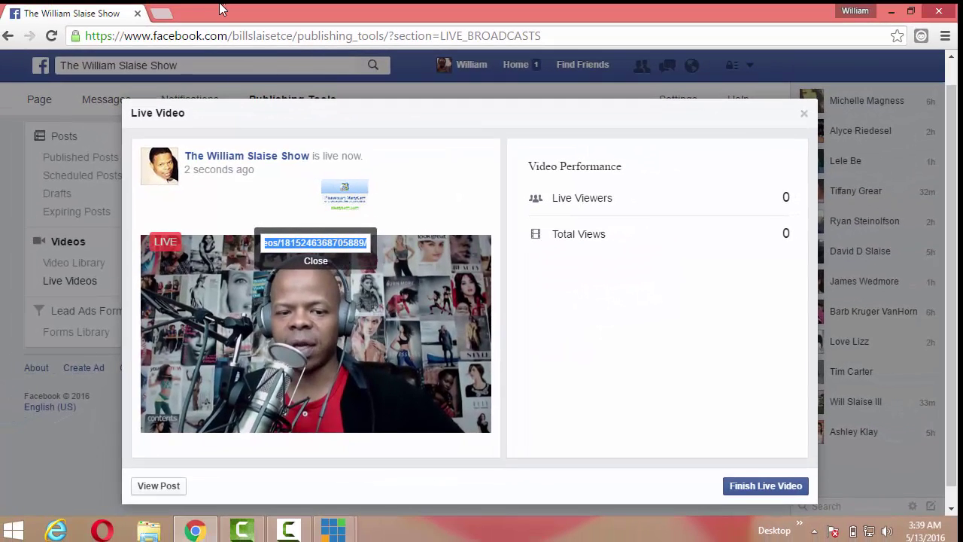
Paste the live video link into a News Feed status on facebook.com, remove its preview, and close the tab.
{"action": "left_click", "coordinate": [161, 13]}
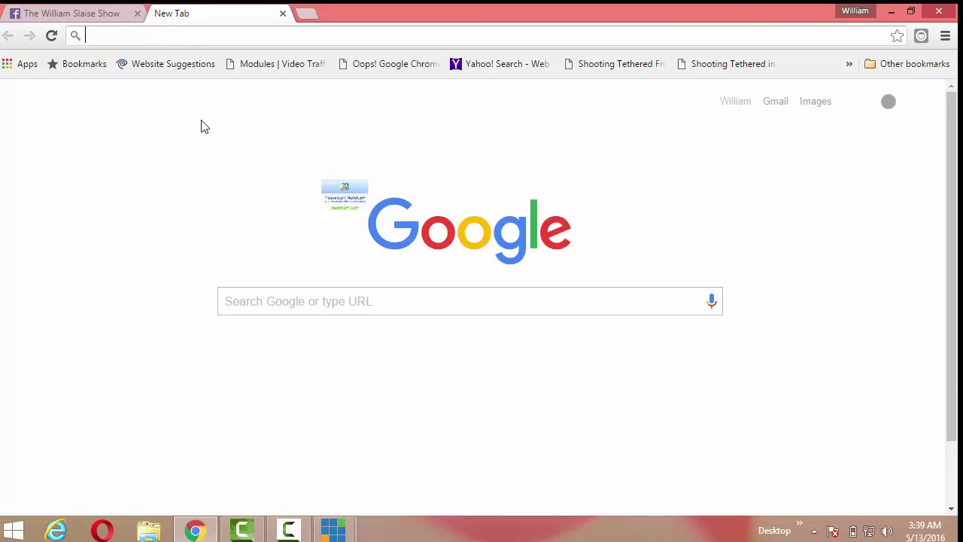
{"action": "type", "text": "facebook.com"}
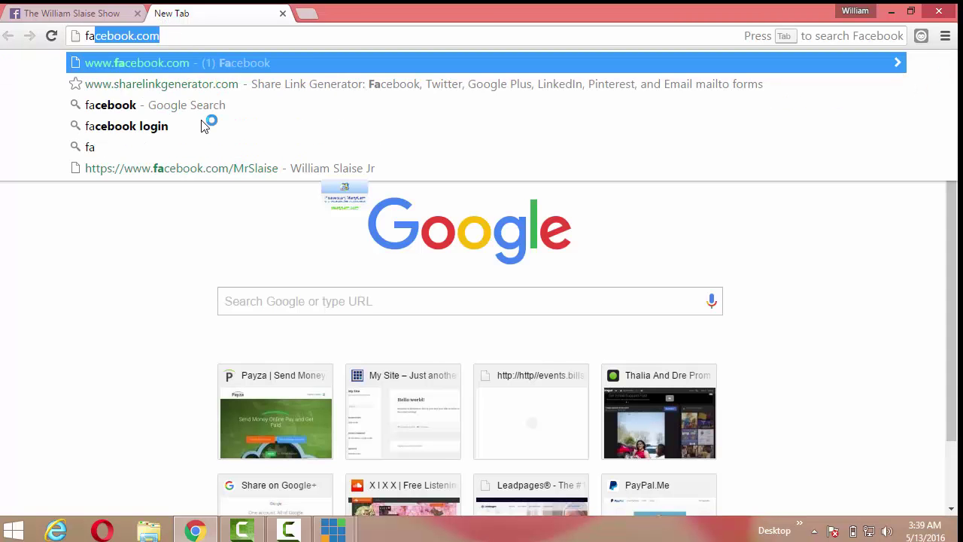
{"action": "key", "text": "Return"}
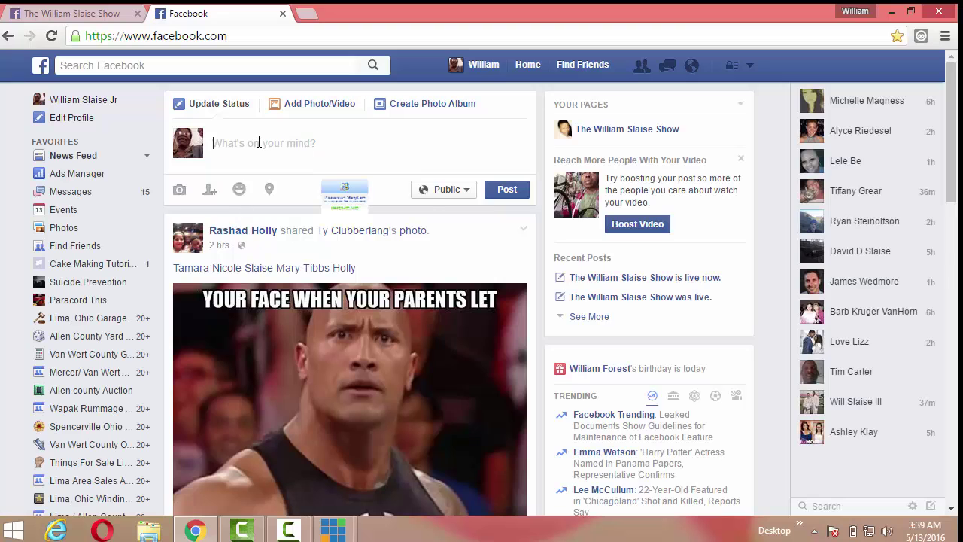
{"action": "right_click", "coordinate": [259, 143]}
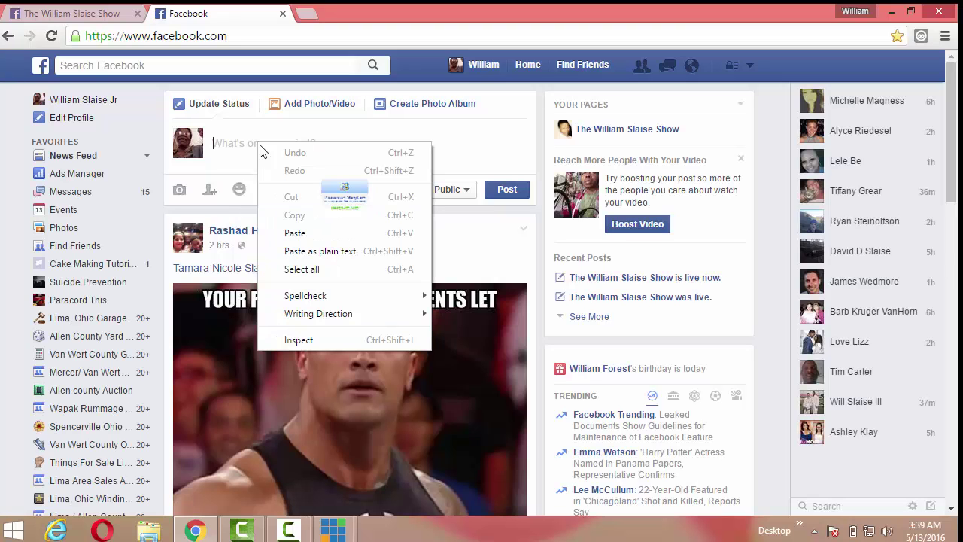
{"action": "left_click", "coordinate": [294, 233]}
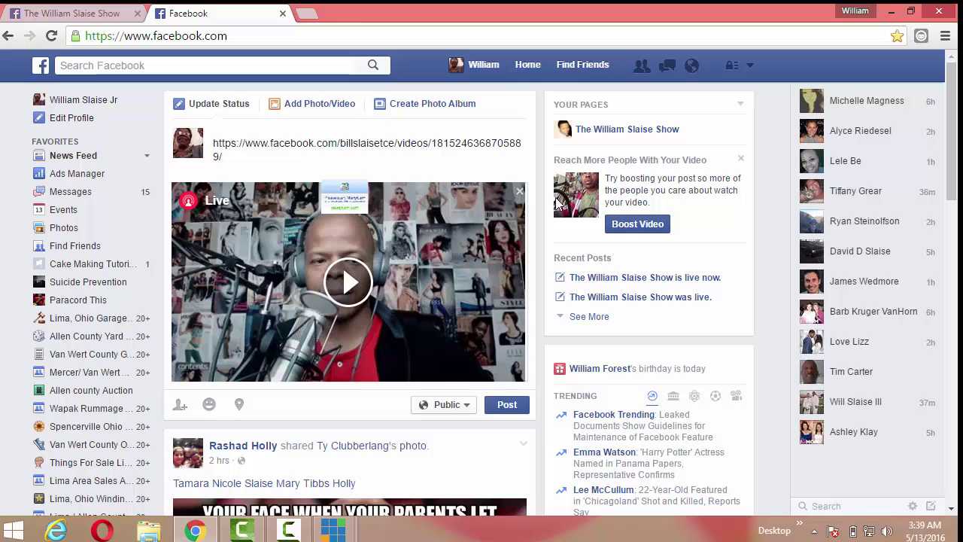
{"action": "left_click", "coordinate": [521, 195]}
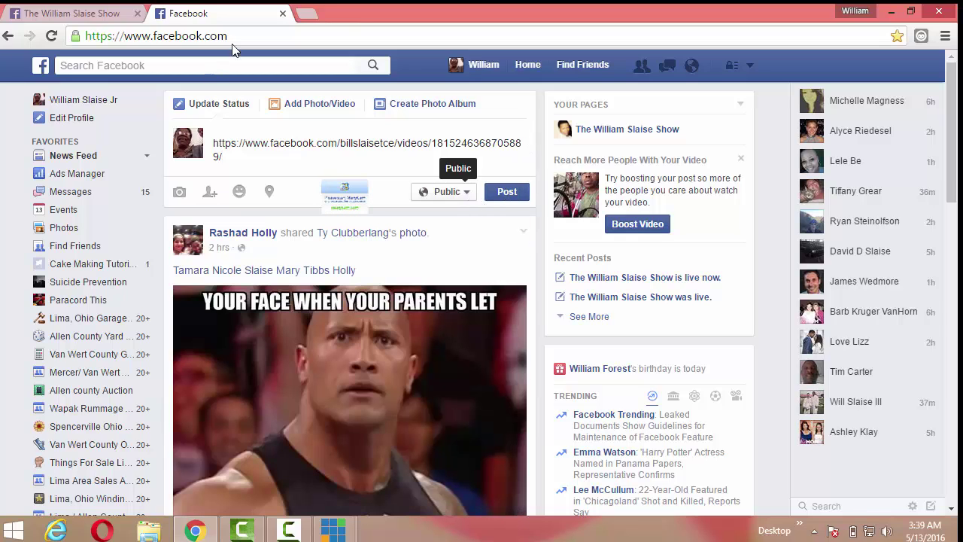
{"action": "left_click", "coordinate": [282, 15]}
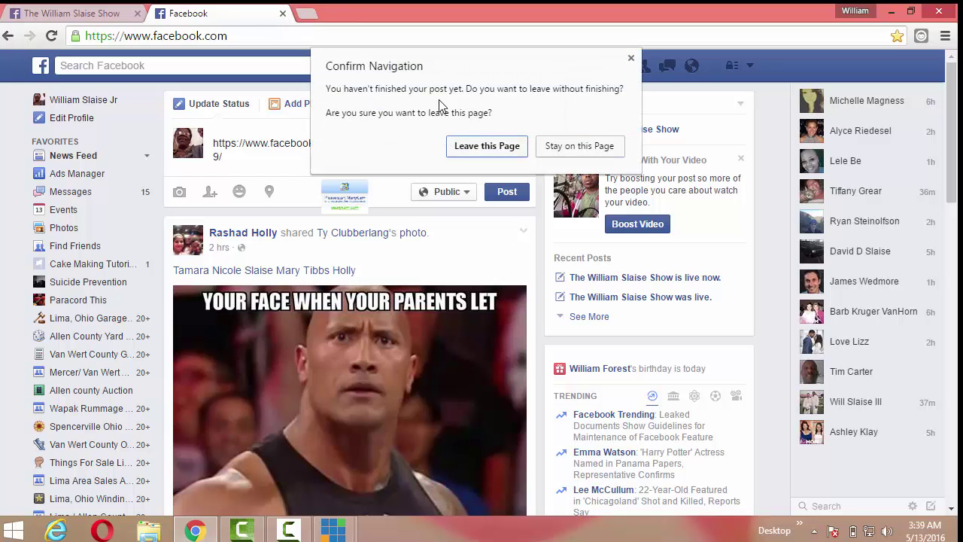
Leave the unfinished post, then Finish Live Video and confirm End.
{"action": "left_click", "coordinate": [512, 154]}
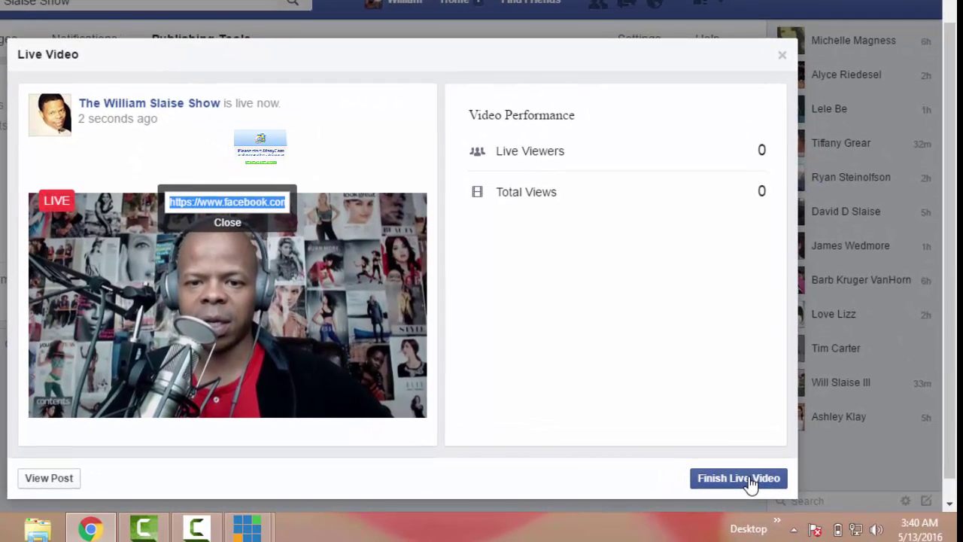
{"action": "left_click", "coordinate": [738, 478]}
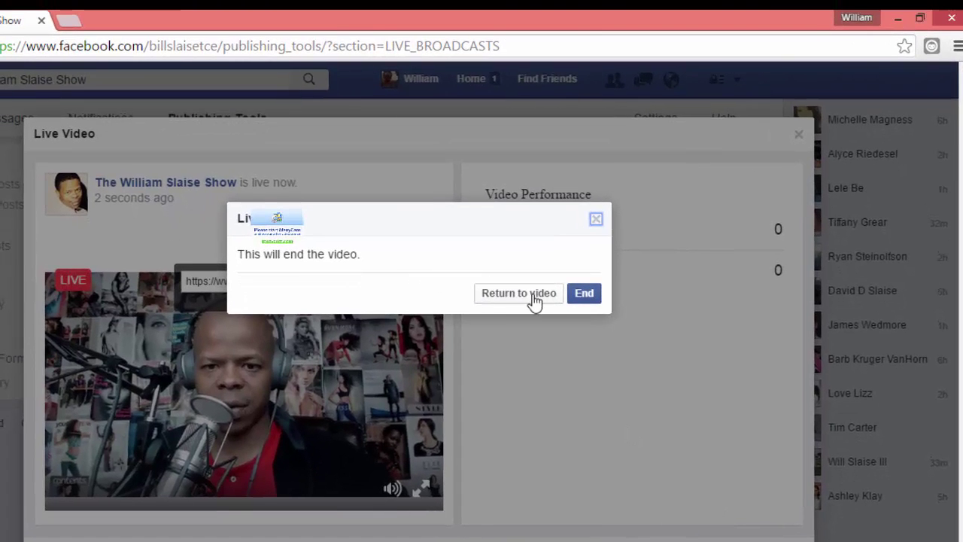
{"action": "left_click", "coordinate": [586, 295]}
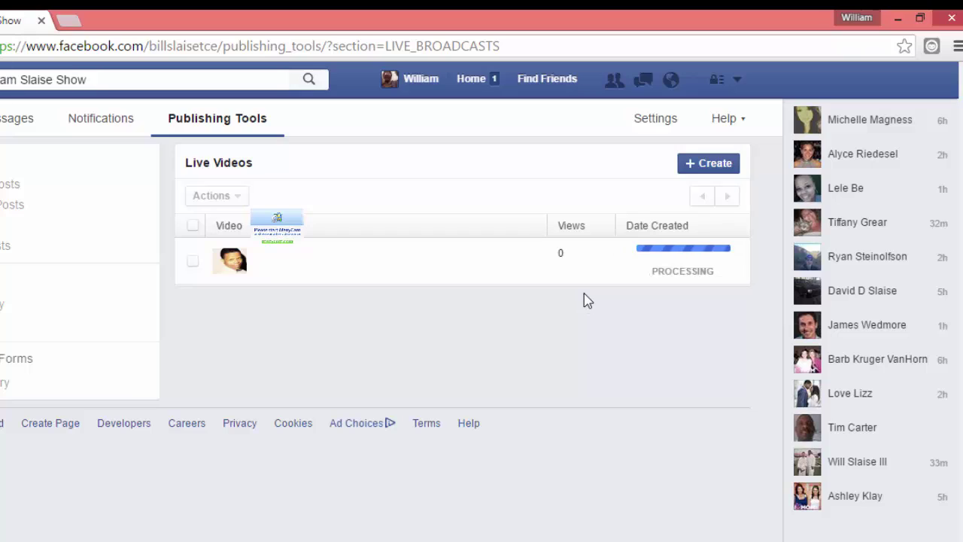